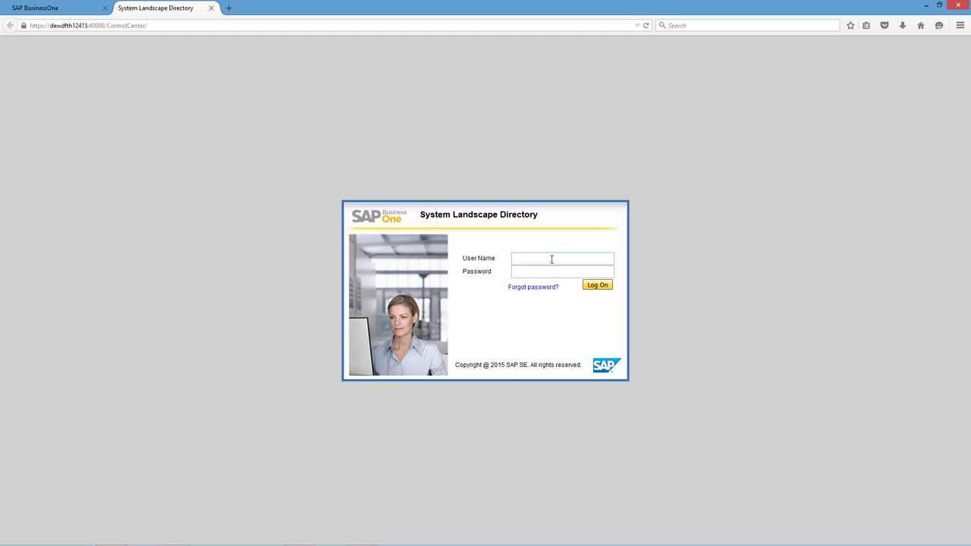
# Log on as B1SiteUser with the account password and list the 7 registered services.
pyautogui.write('B1SiteUser')
pyautogui.click(550, 271)
pyautogui.write('•••••••')
pyautogui.press('Return')
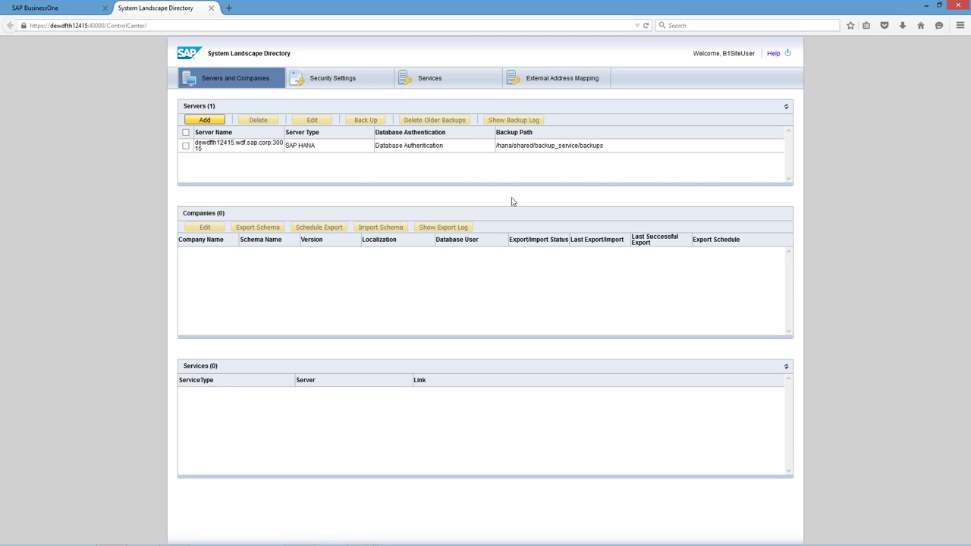
pyautogui.click(445, 81)
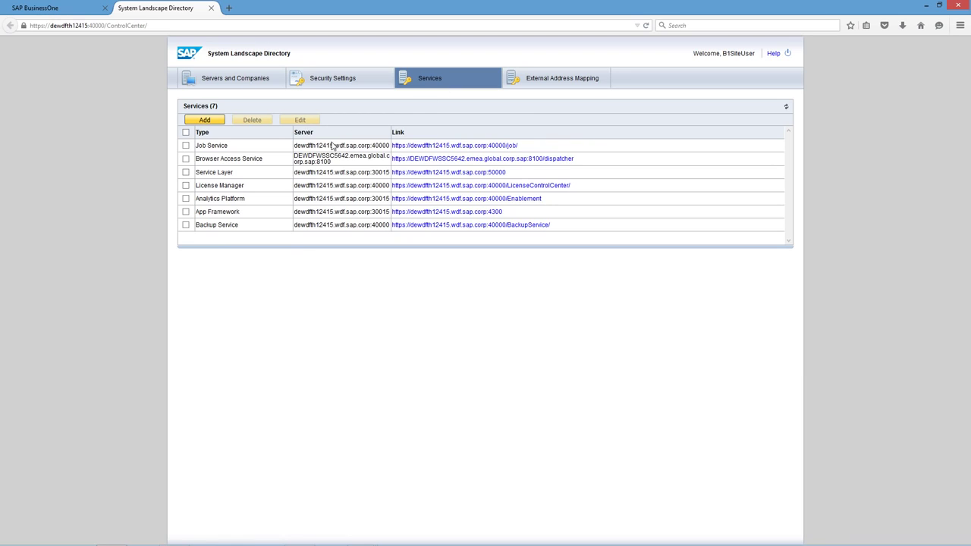
# Edit the Browser Access Service to check its full URL and pool sizes (initial 1, maximum 3).
pyautogui.click(185, 160)
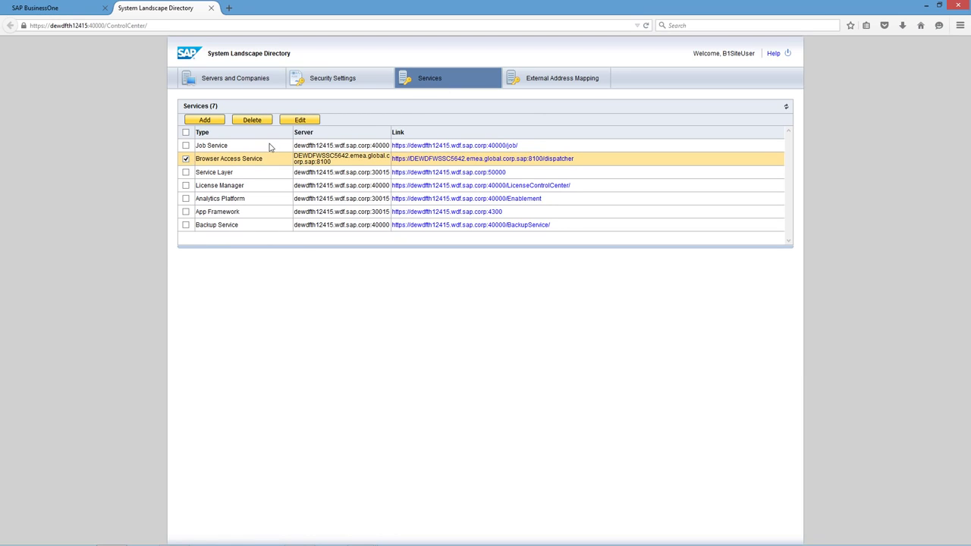
pyautogui.click(292, 121)
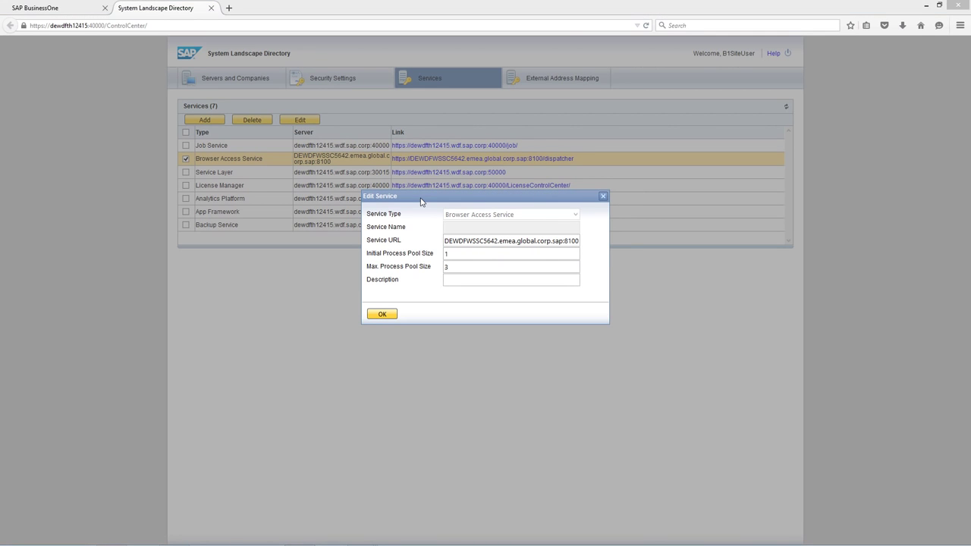
pyautogui.moveTo(446, 240); pyautogui.dragTo(682, 267)
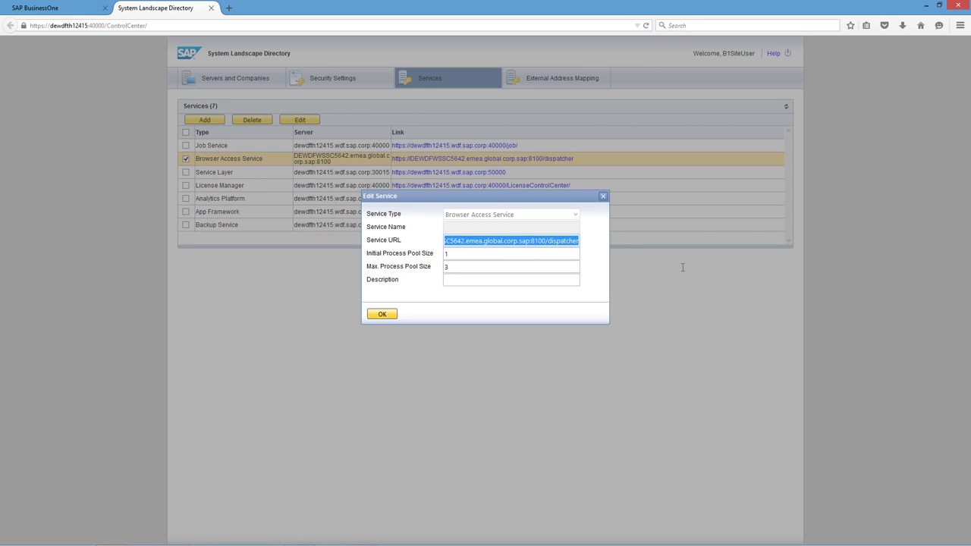
pyautogui.click(458, 255)
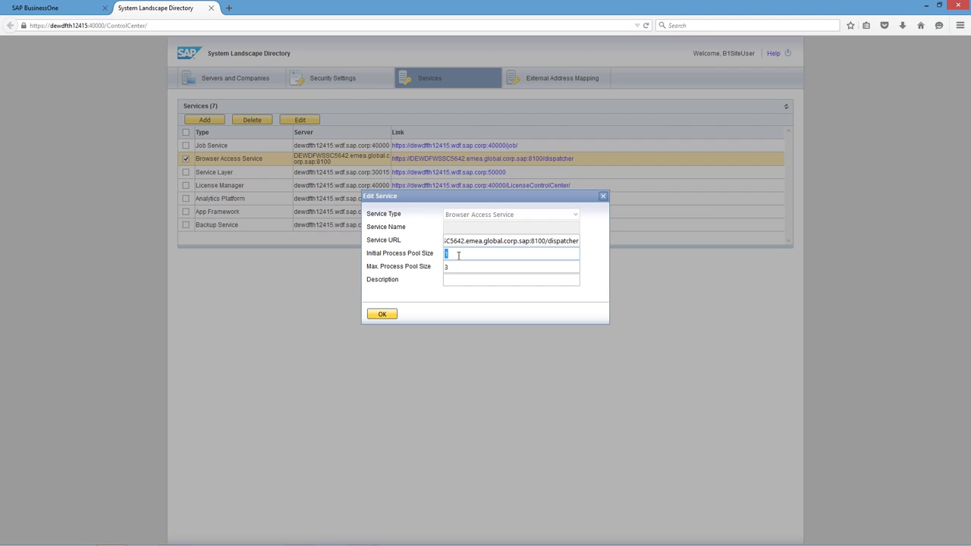
pyautogui.press('Tab')
# Accept the Browser Access Service settings unchanged with OK in the Edit Service dialog.
pyautogui.click(466, 278)
pyautogui.click(388, 314)
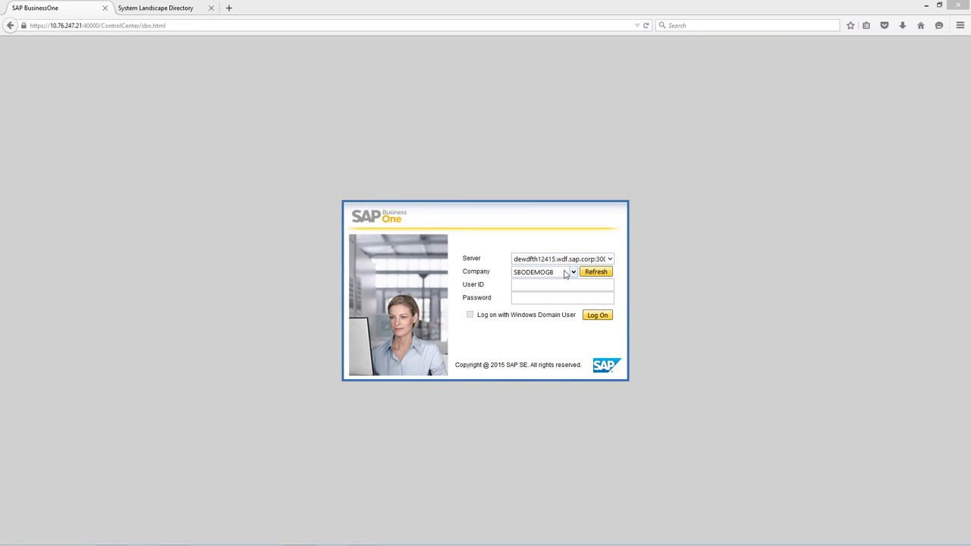
# Log on to SBODEMOGB as user manager with the account password.
pyautogui.click(560, 285)
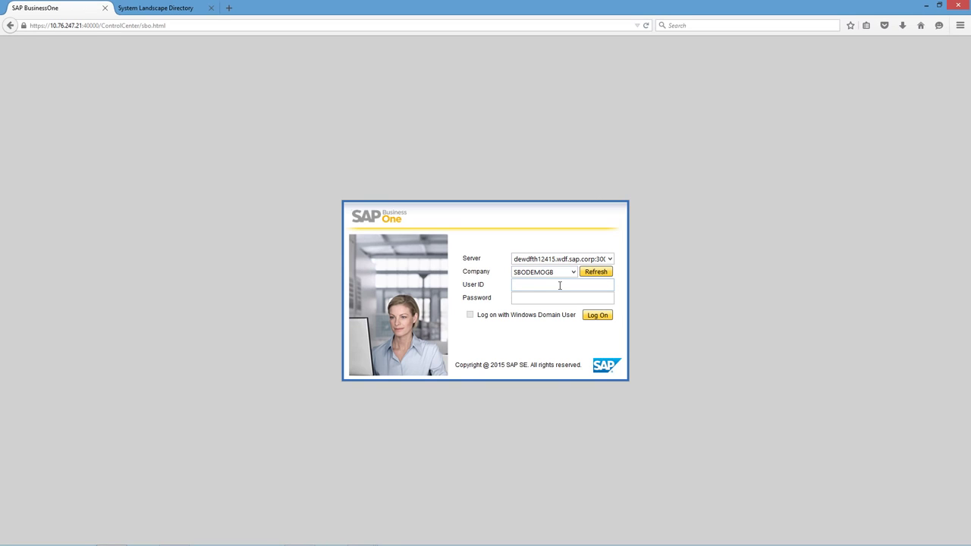
pyautogui.write('manager')
pyautogui.press('Tab')
pyautogui.write('1234')
pyautogui.press('Return')
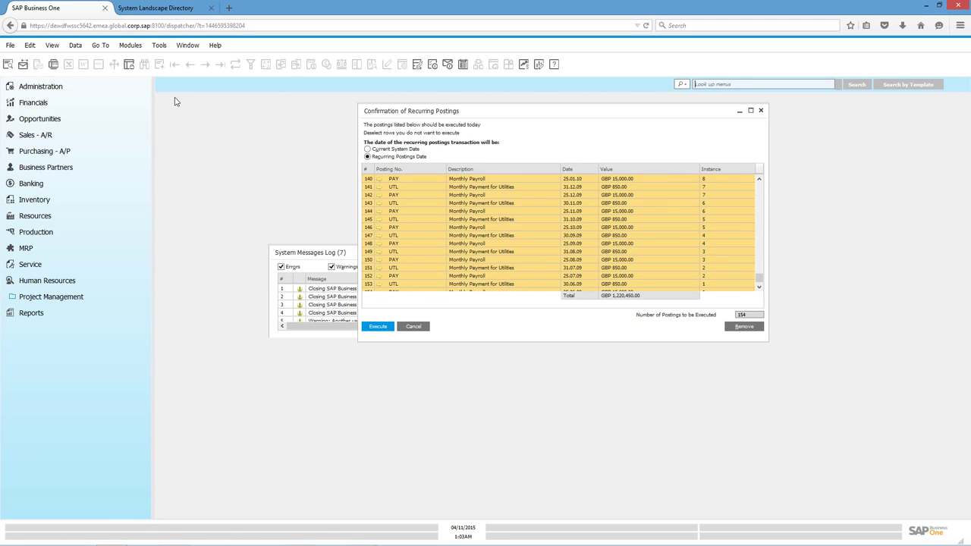
# Open the Calendar and enlarge its November 2015 month view to fill the workspace.
pyautogui.click(464, 65)
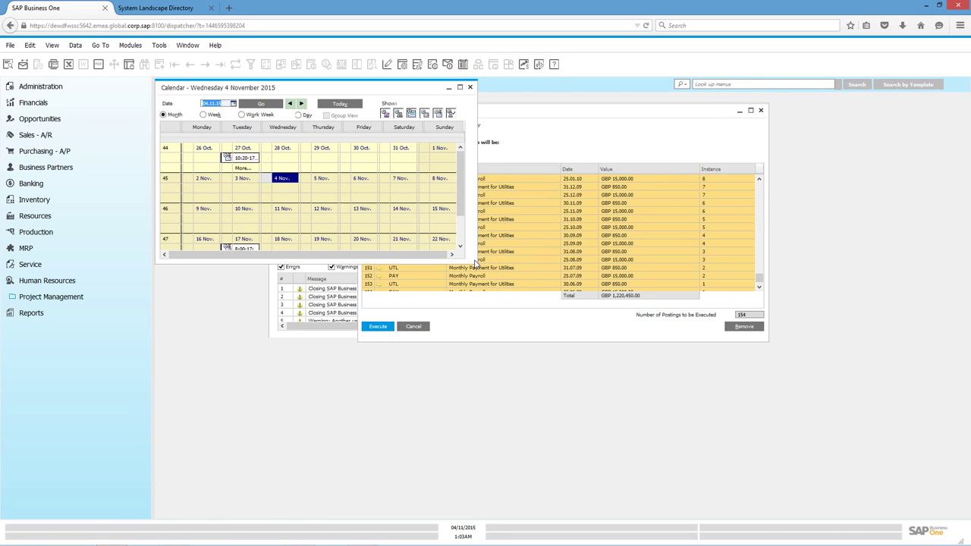
pyautogui.moveTo(475, 262); pyautogui.dragTo(965, 514)
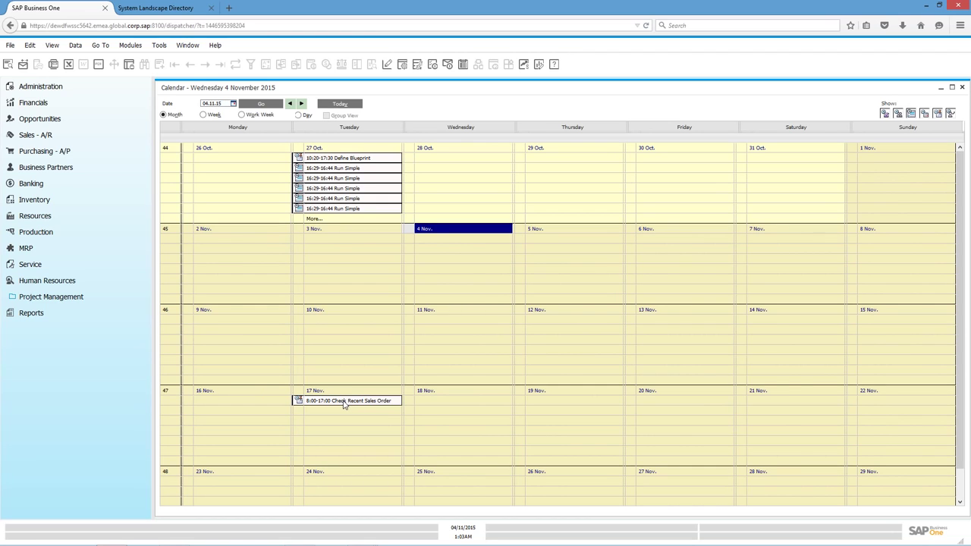
# From the Check Recent Sales Order activity, review its business partner, then open linked sales order 1432.
pyautogui.doubleClick(343, 404)
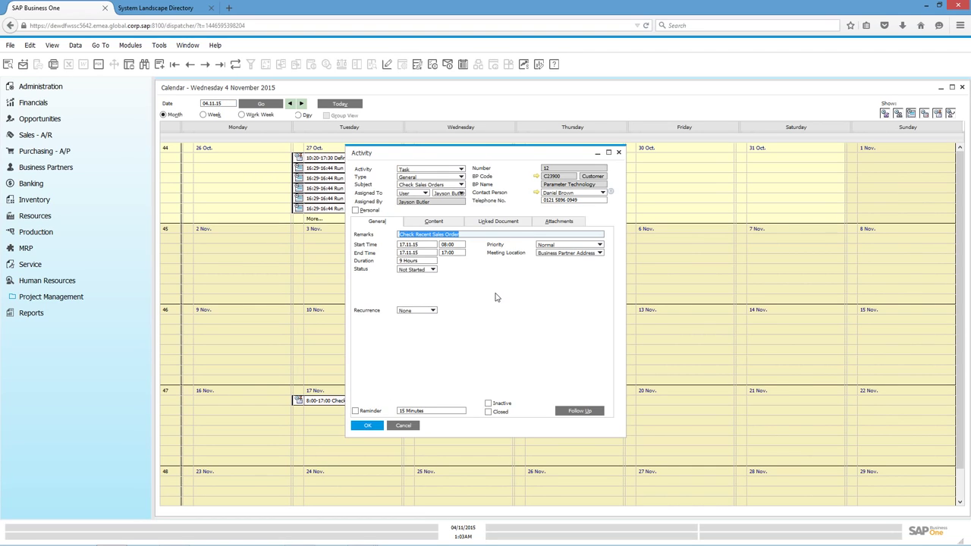
pyautogui.click(537, 176)
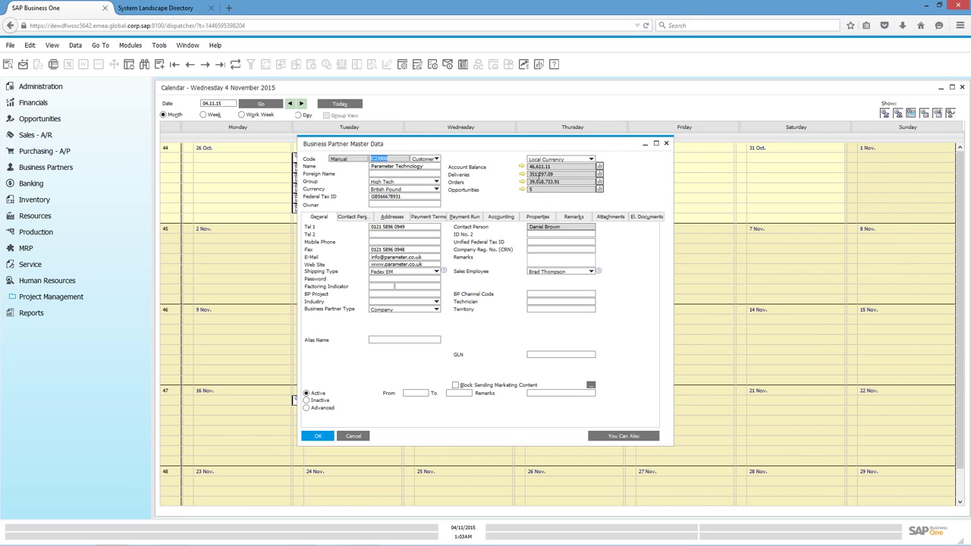
pyautogui.click(666, 142)
pyautogui.click(666, 143)
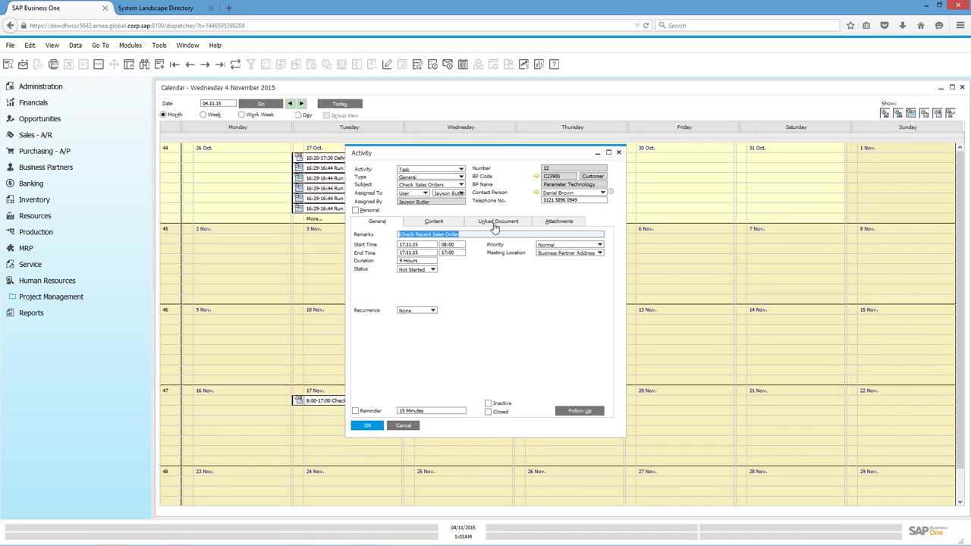
pyautogui.click(494, 226)
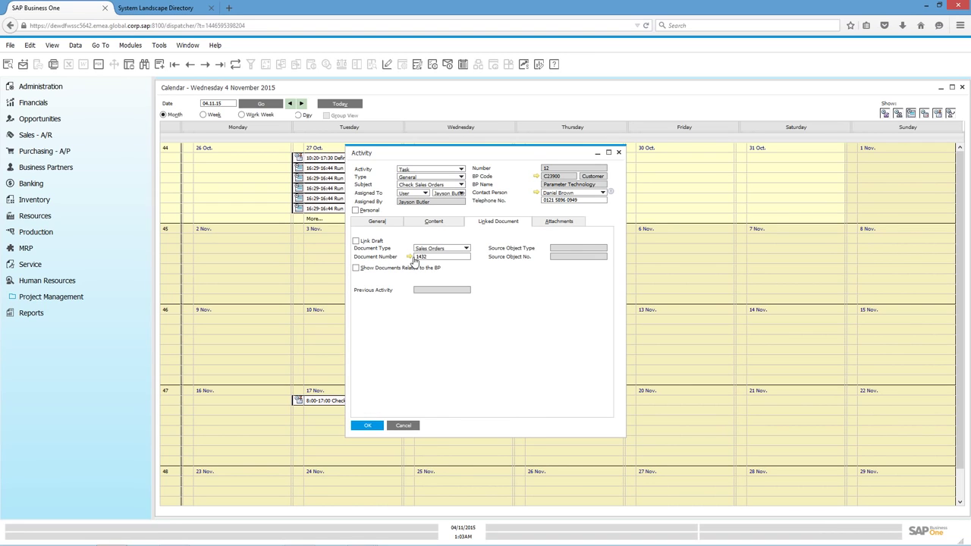
pyautogui.click(410, 257)
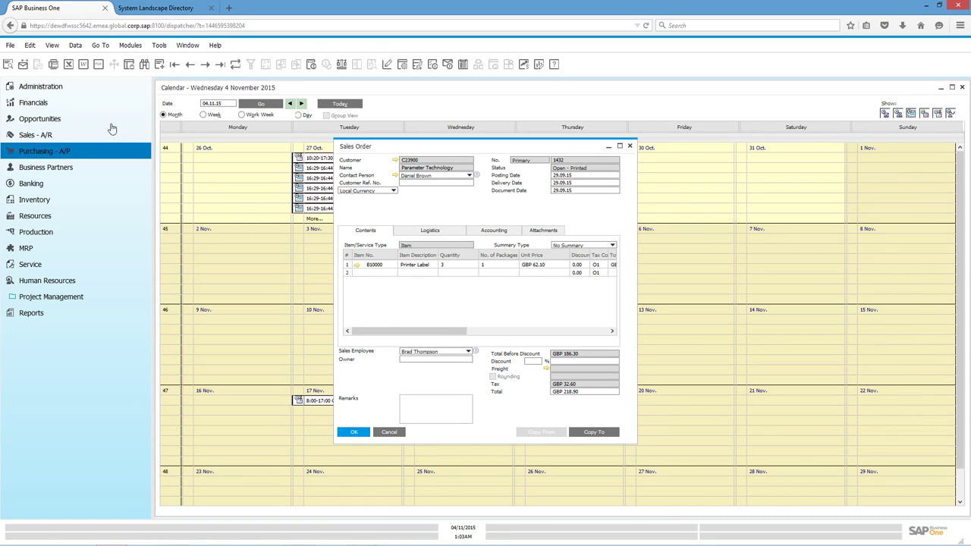
# Preview sales order 1432 as an Order Confirmation PDF and download it as RDR200021437.pdf.
pyautogui.click(9, 63)
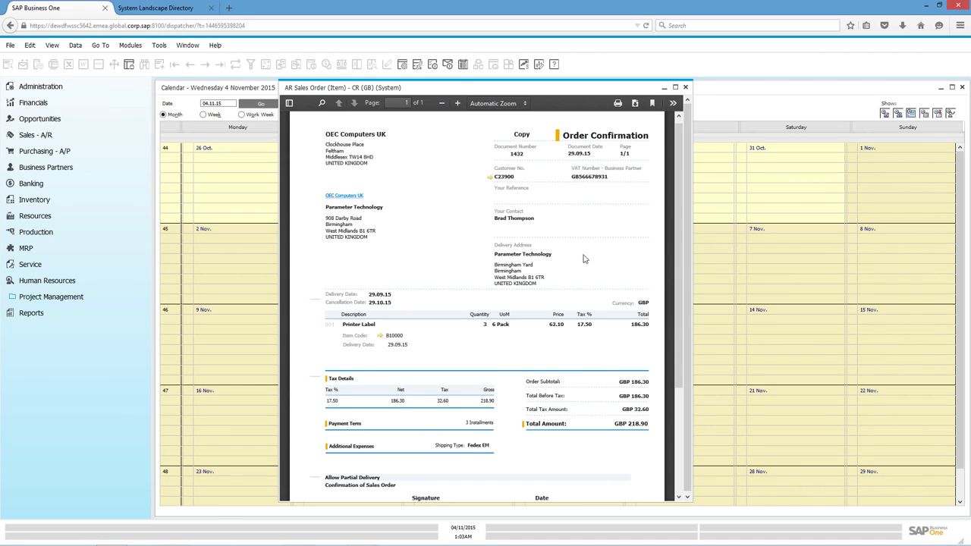
pyautogui.moveTo(679, 266); pyautogui.dragTo(685, 402)
pyautogui.scroll(4, 688, 379)
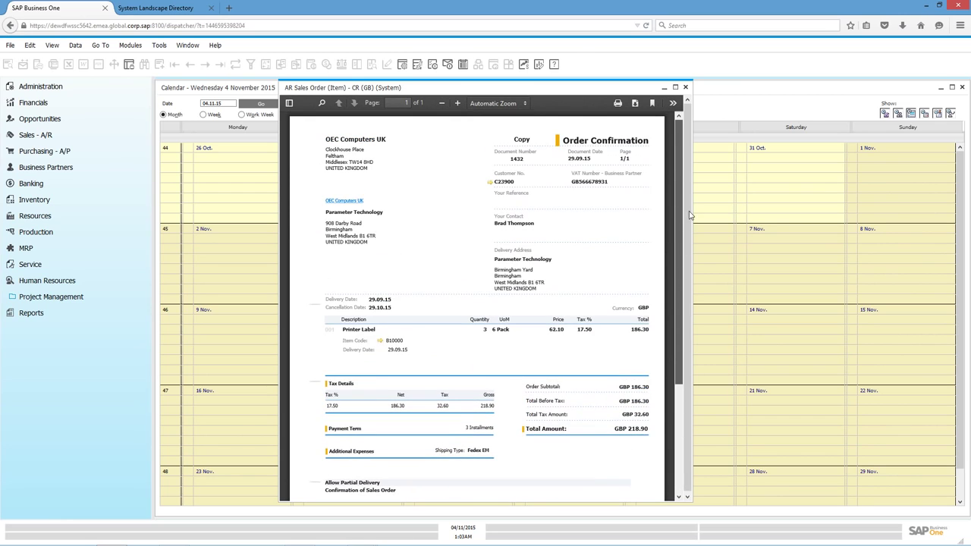
pyautogui.click(635, 103)
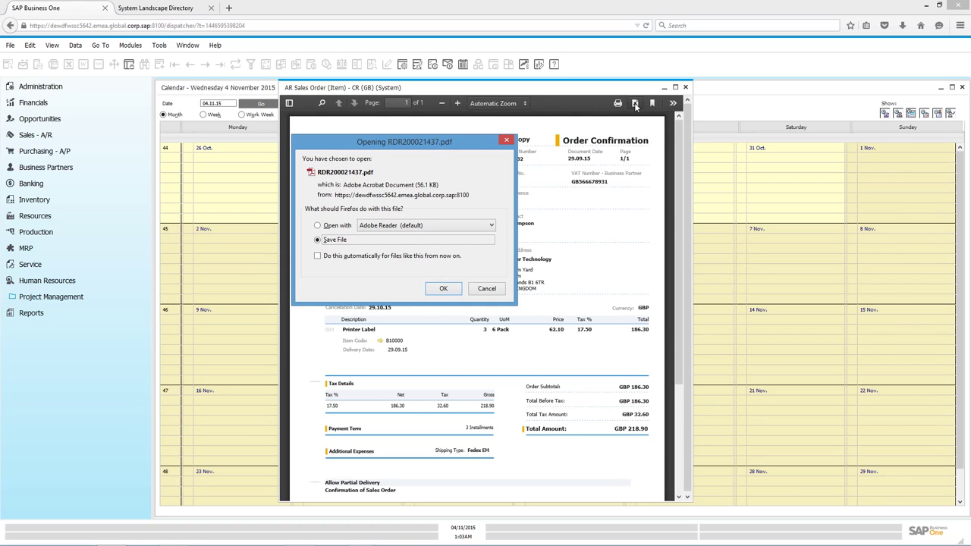
# Save RDR200021437.pdf to disk and advance to the 2015 SAP copyright slide.
pyautogui.click(446, 289)
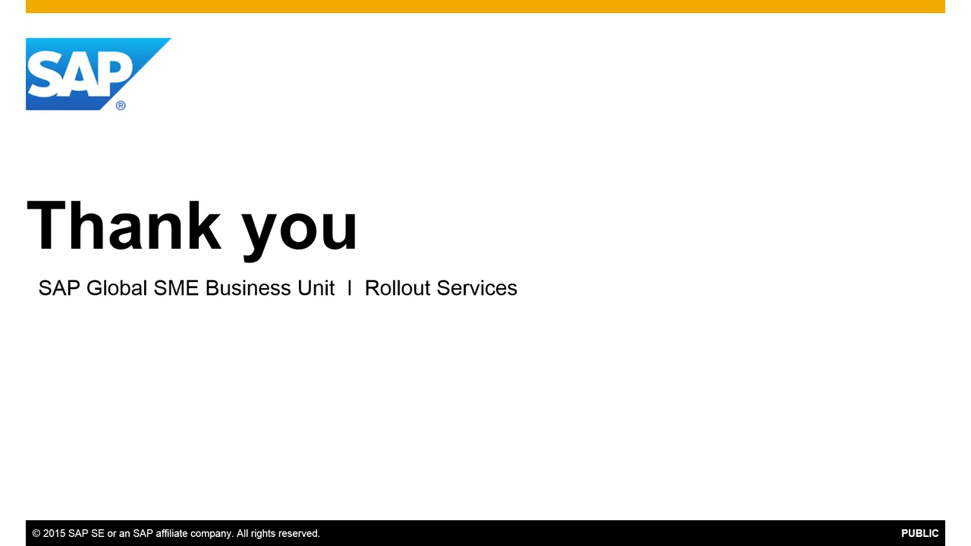
pyautogui.press('Right')
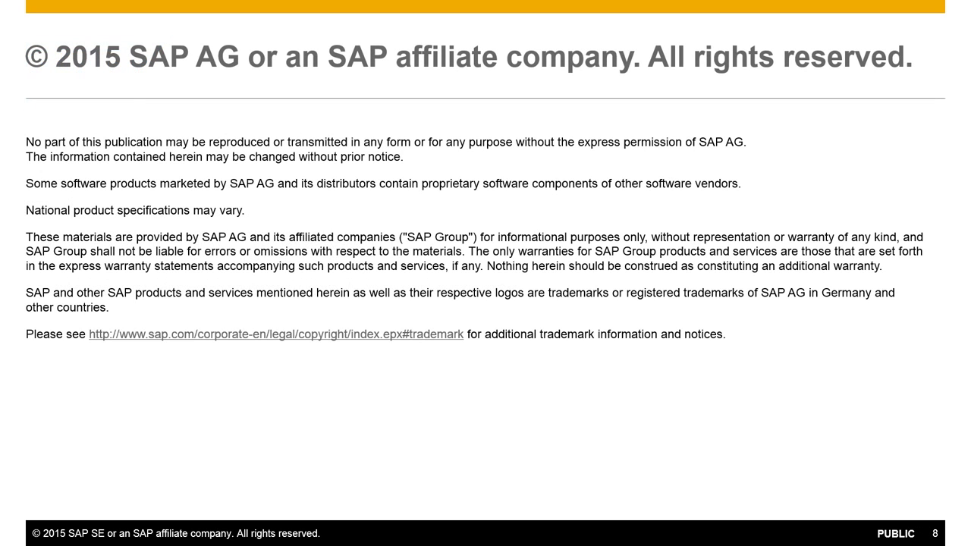